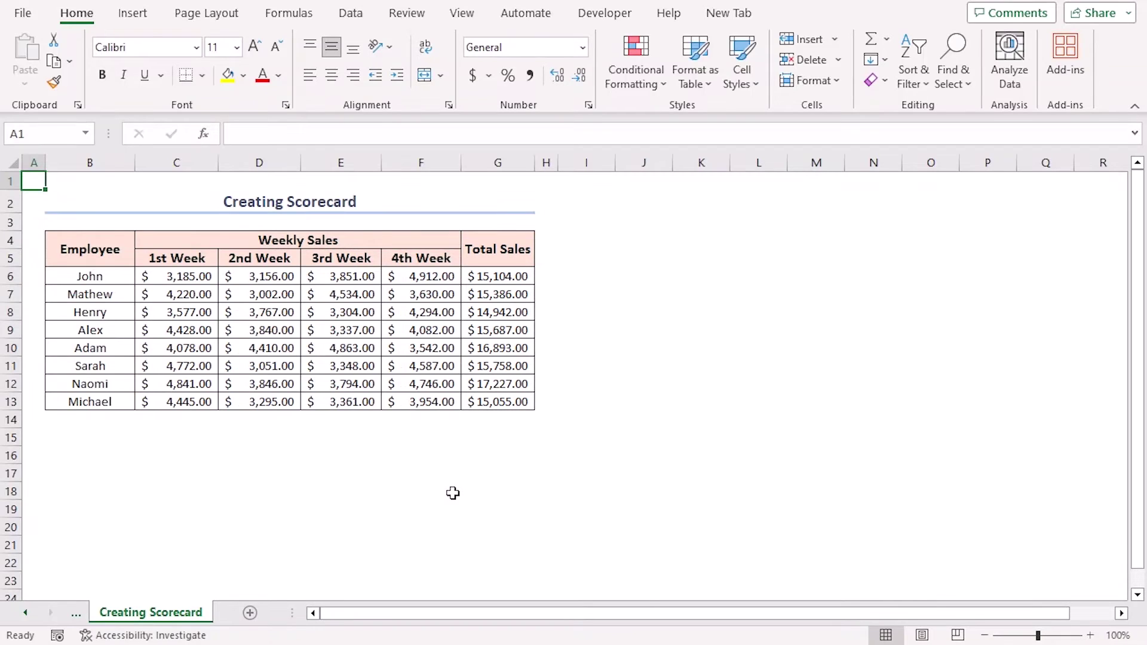
Step: Apply the Directional 3 Arrows icon set to the weekly sales figures in C6:F13
{"action": "left_click_drag", "start_coordinate": [176, 276], "coordinate": [422, 402]}
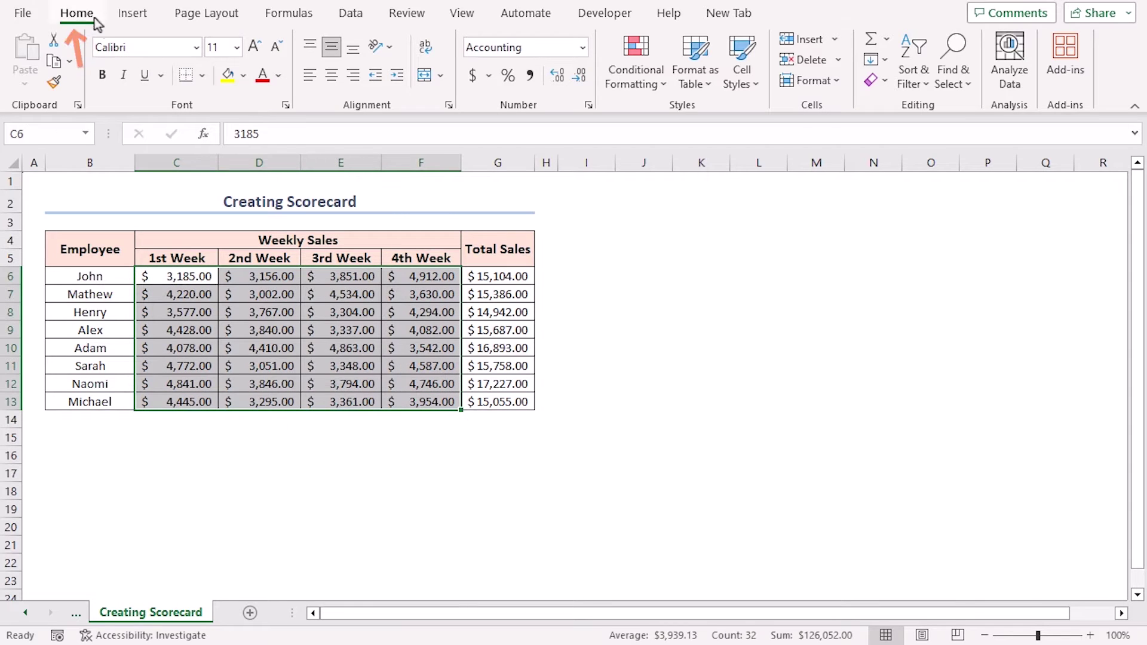
{"action": "left_click", "coordinate": [659, 87]}
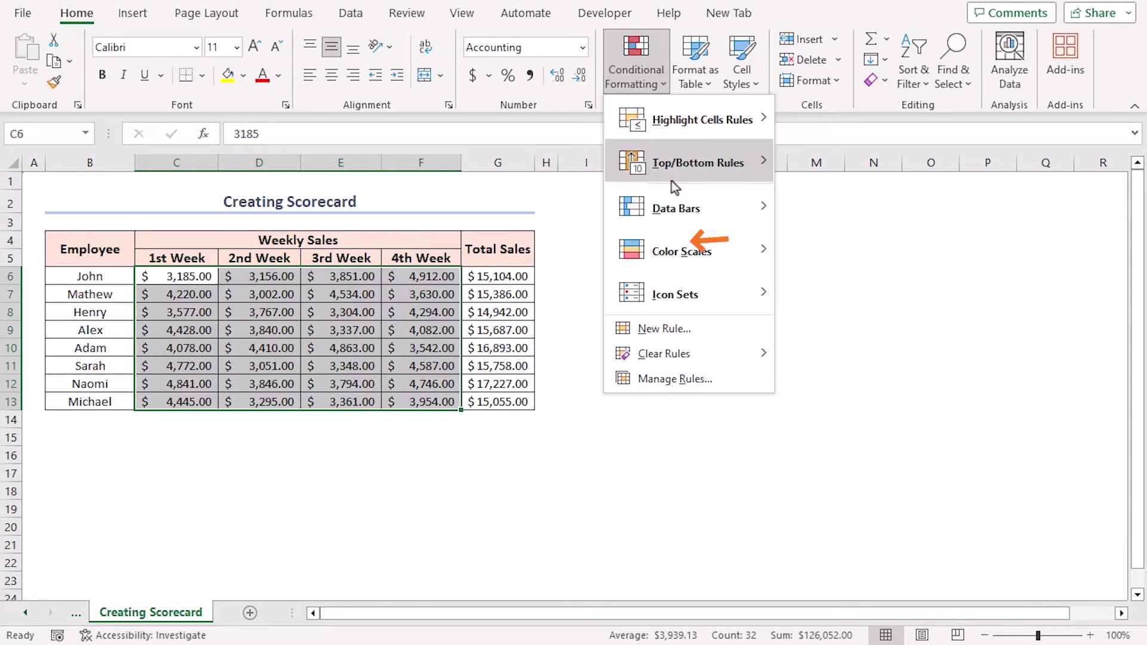
{"action": "mouse_move", "coordinate": [756, 302]}
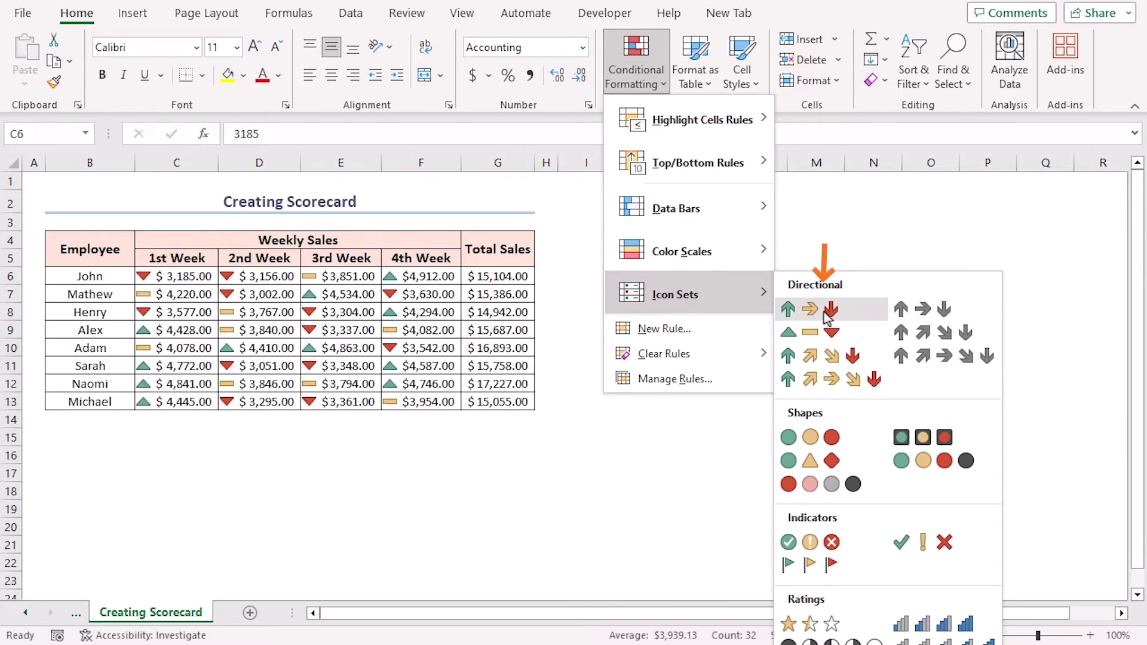
{"action": "left_click", "coordinate": [827, 310]}
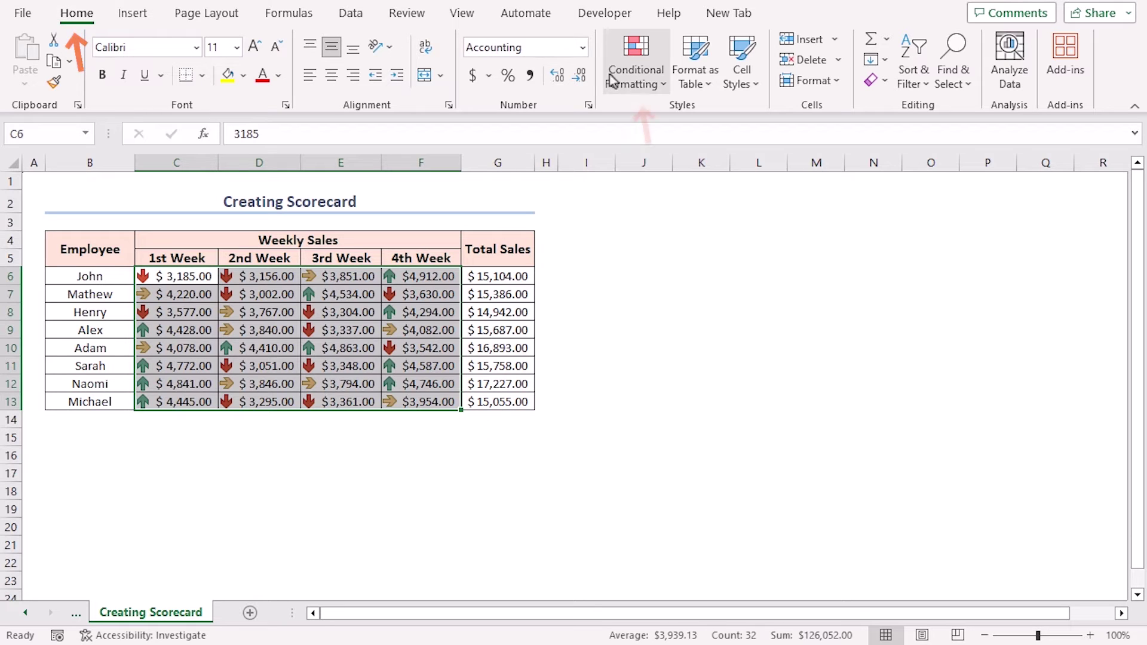
Step: Open the Icon Set rule for editing from the Conditional Formatting Rules Manager
{"action": "left_click", "coordinate": [658, 87]}
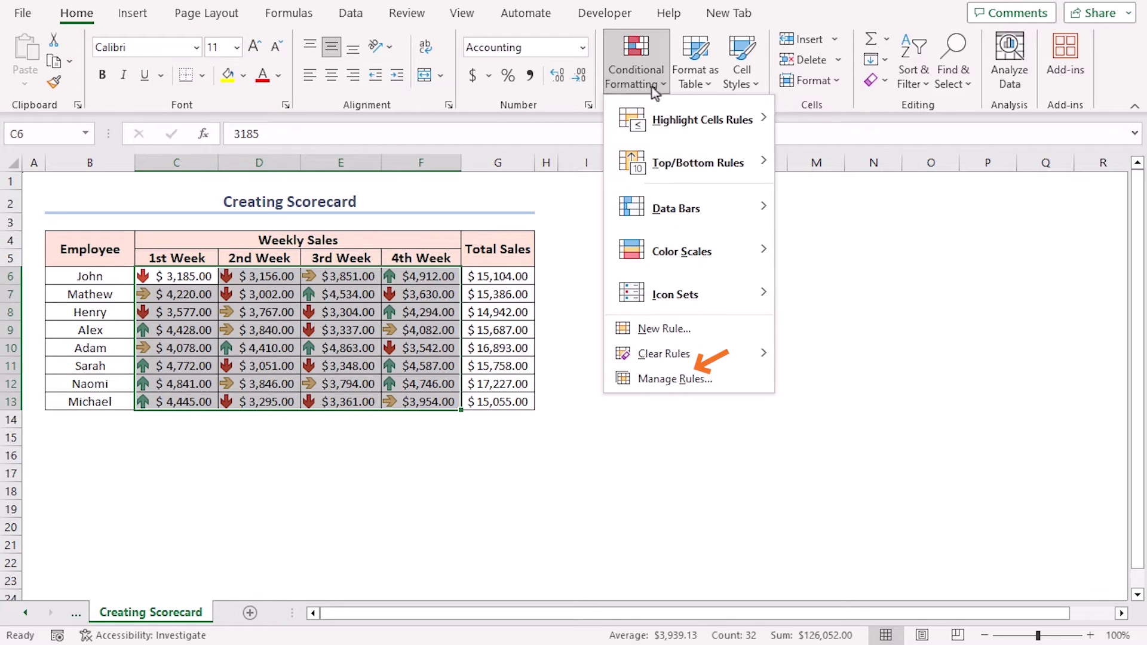
{"action": "left_click", "coordinate": [665, 385]}
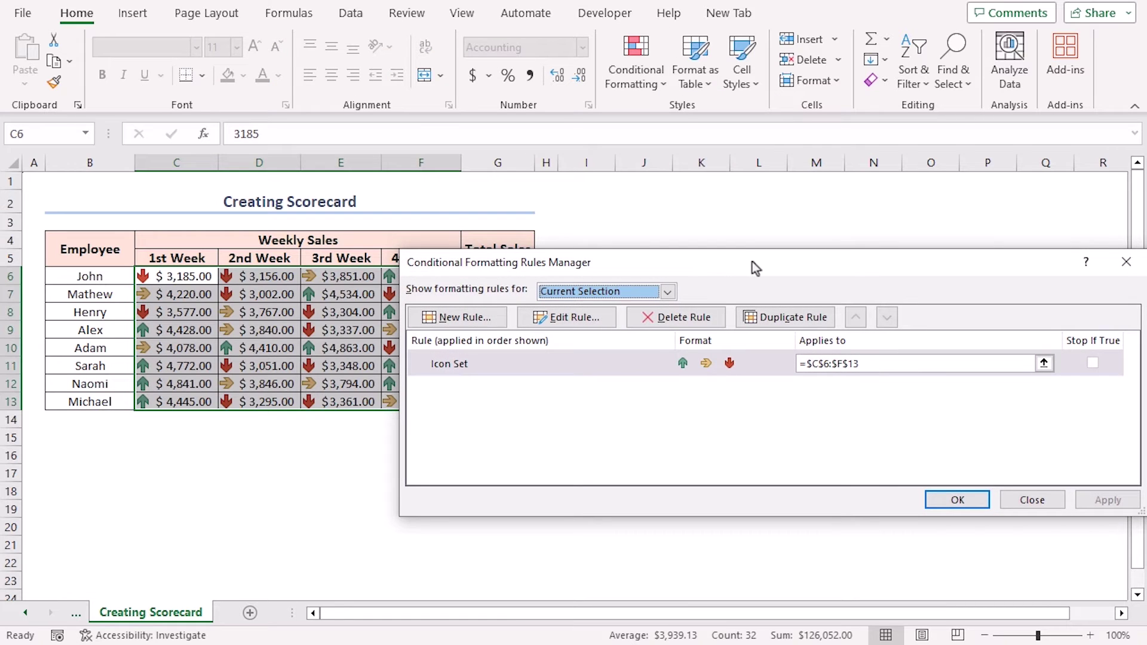
{"action": "mouse_move", "coordinate": [751, 262]}
{"action": "left_mouse_down"}
{"action": "mouse_move", "coordinate": [561, 251]}
{"action": "mouse_move", "coordinate": [646, 294]}
{"action": "mouse_move", "coordinate": [701, 234]}
{"action": "left_mouse_up"}
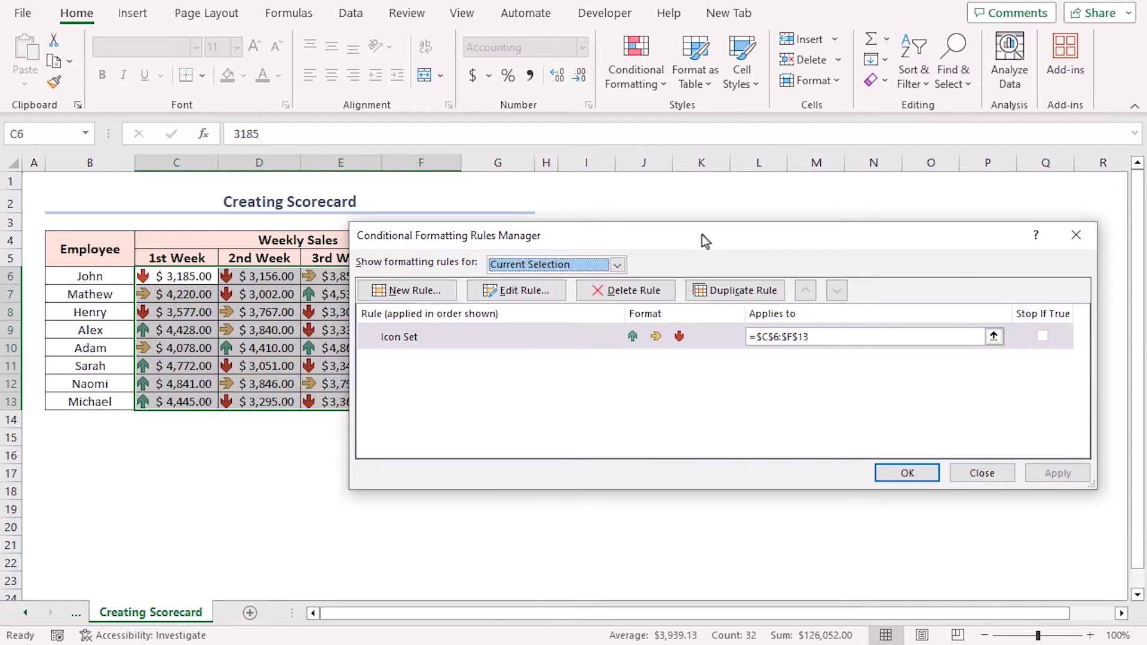
{"action": "left_click", "coordinate": [410, 339]}
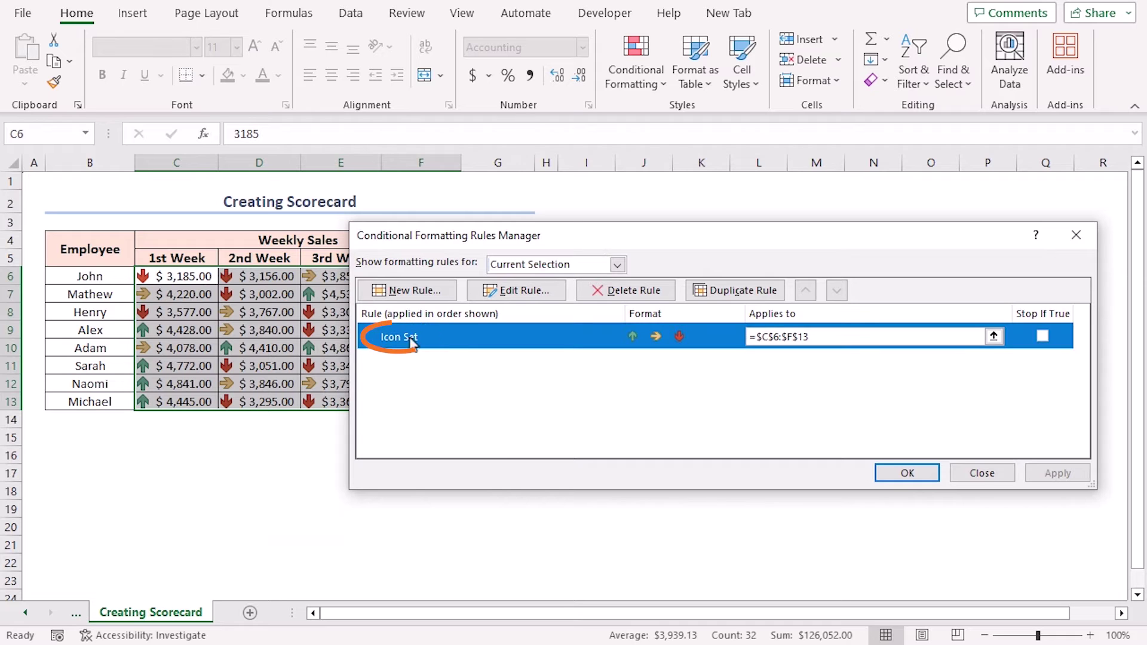
{"action": "left_click", "coordinate": [525, 293]}
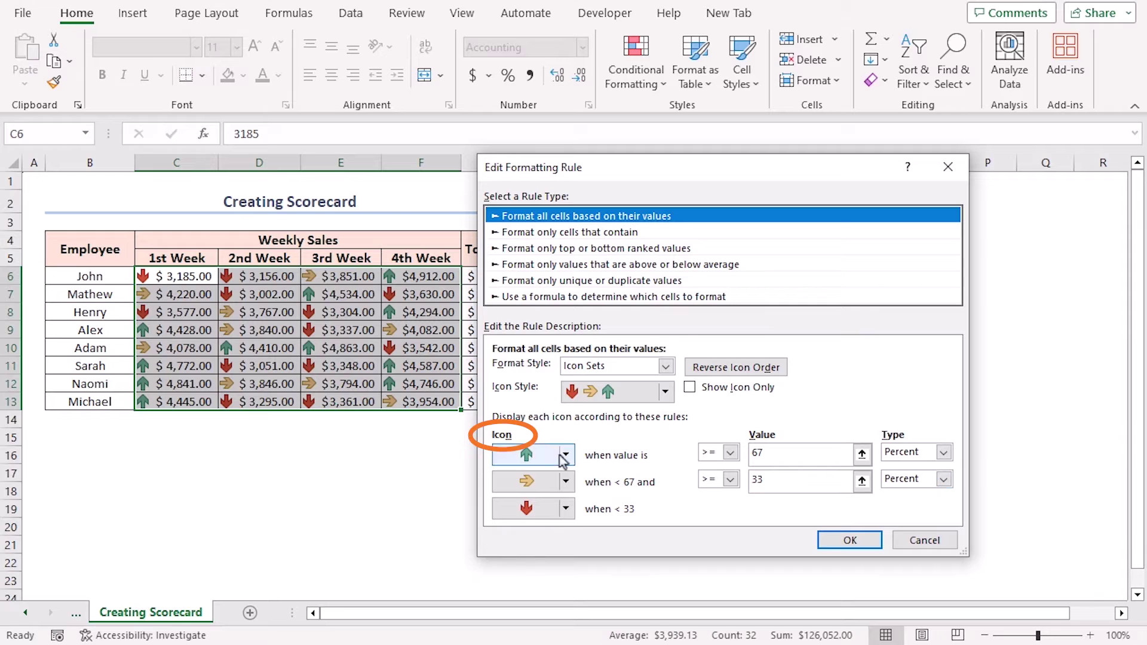
Step: Set both arrow thresholds to Number type: 4001 for green and 3501 for yellow
{"action": "left_click", "coordinate": [943, 453]}
{"action": "left_click", "coordinate": [908, 465]}
{"action": "left_click", "coordinate": [945, 479]}
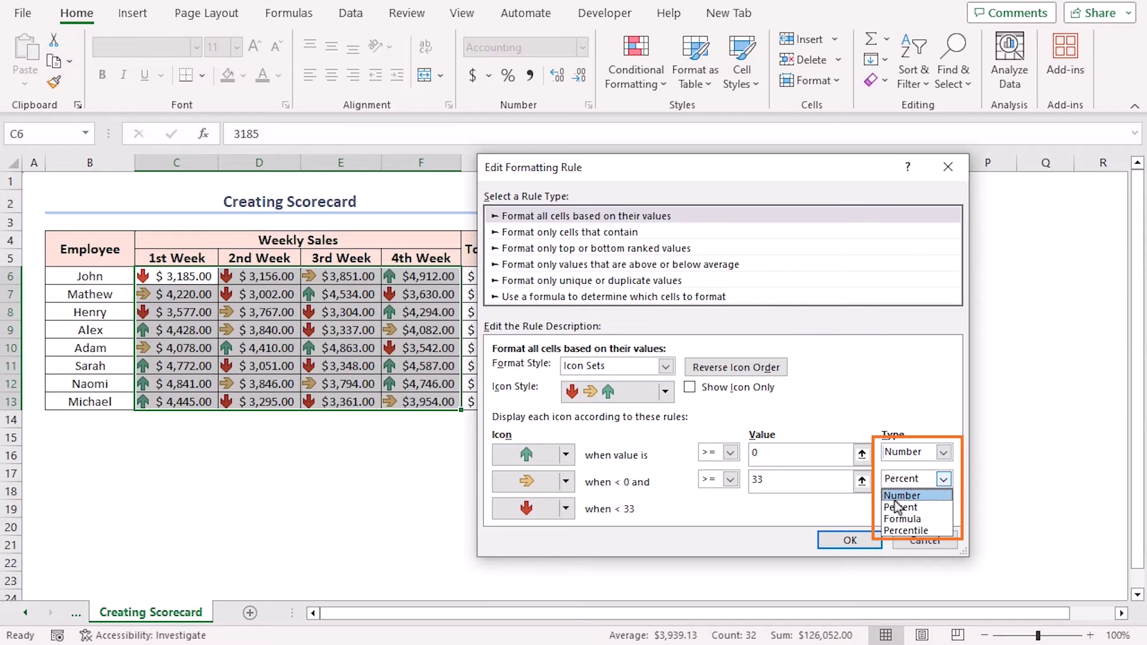
{"action": "left_click", "coordinate": [904, 493]}
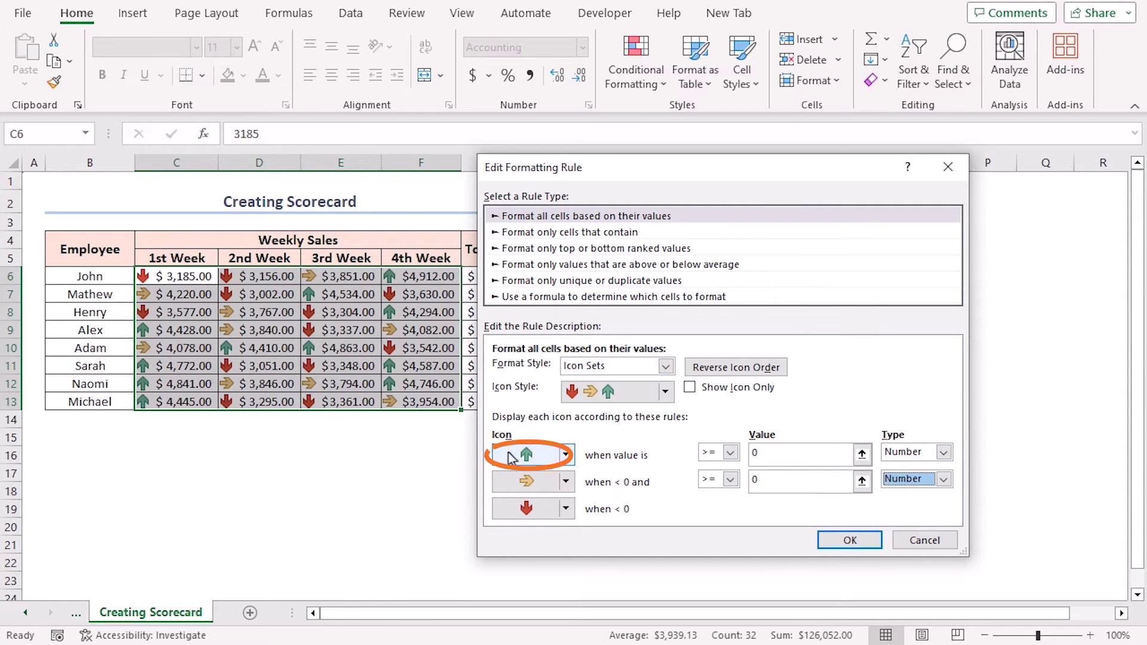
{"action": "left_click", "coordinate": [746, 454]}
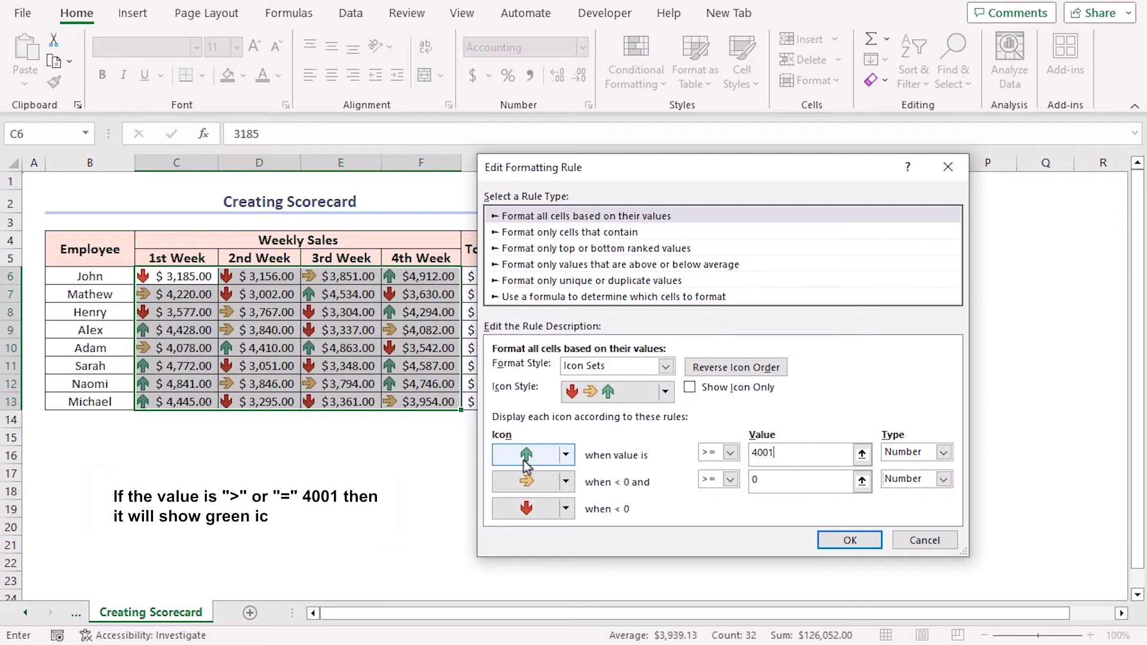
{"action": "left_click", "coordinate": [757, 478]}
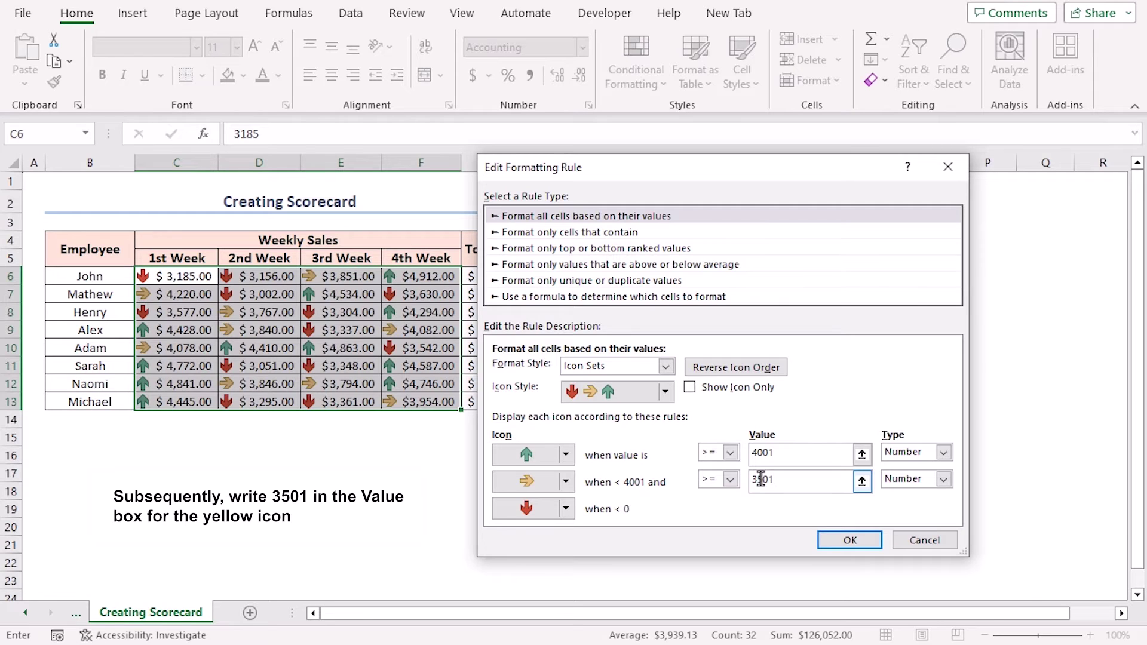
{"action": "type", "text": "3501"}
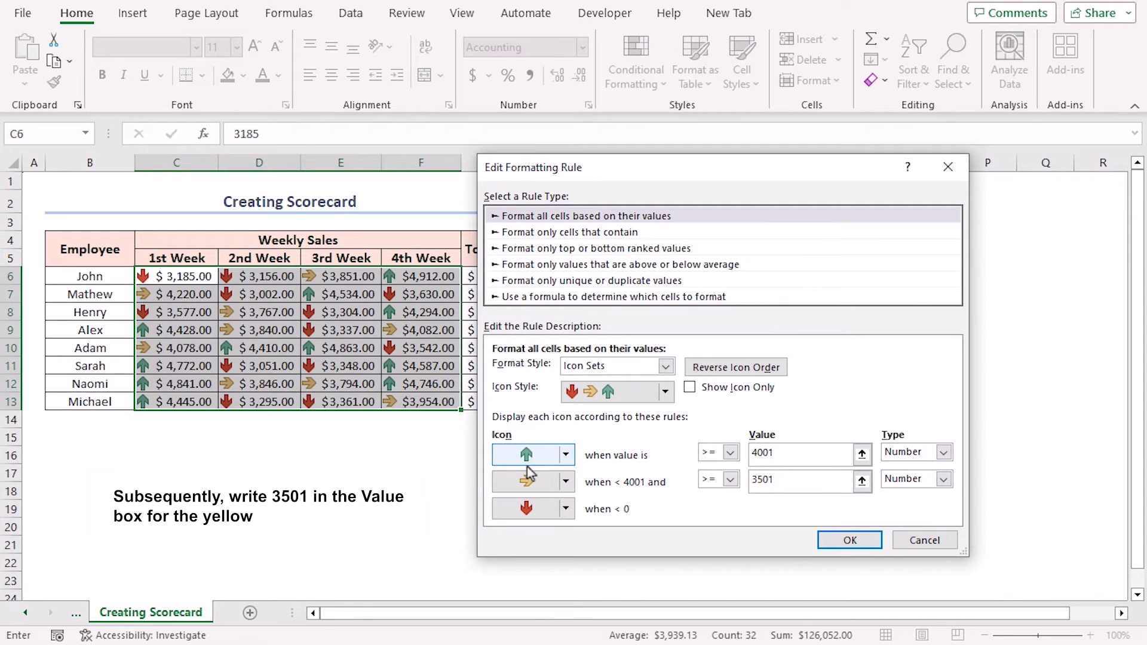
{"action": "left_click", "coordinate": [860, 540]}
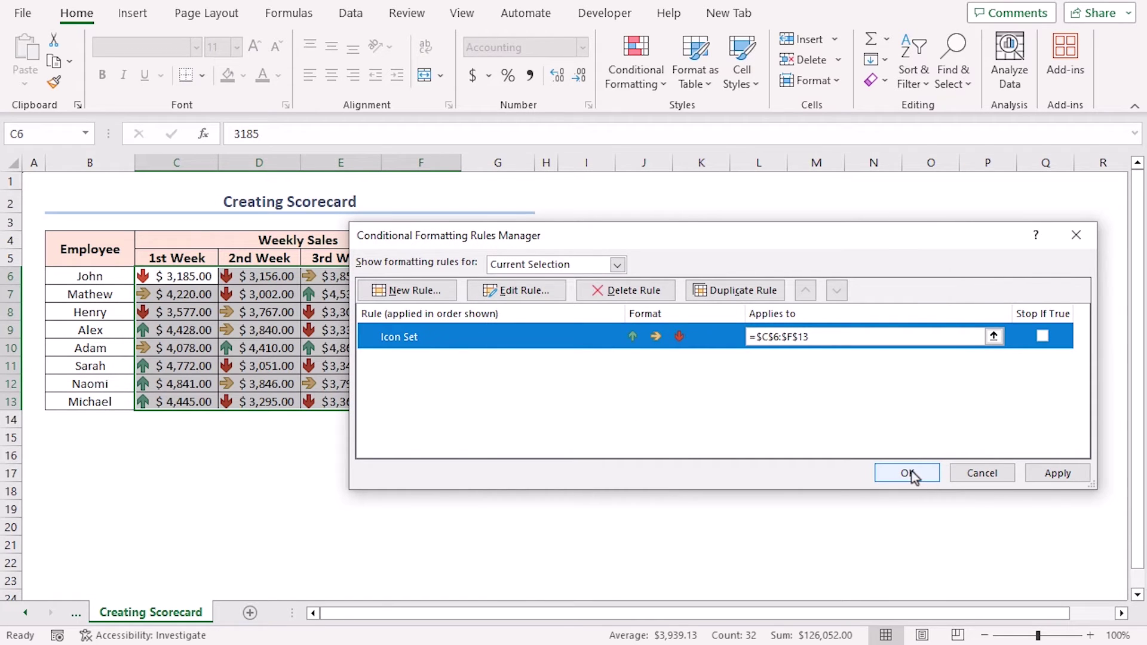
Step: Apply the edited arrow rule, then add blue solid-fill data bars to Total Sales G6:G13
{"action": "left_click", "coordinate": [907, 473]}
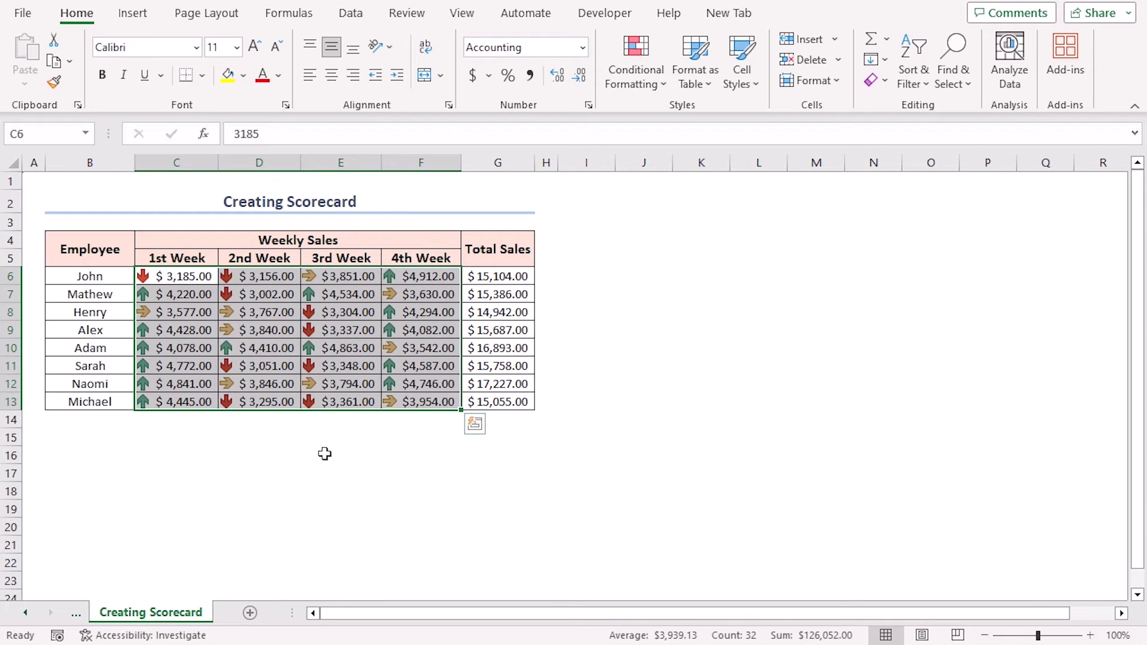
{"action": "left_click", "coordinate": [134, 465]}
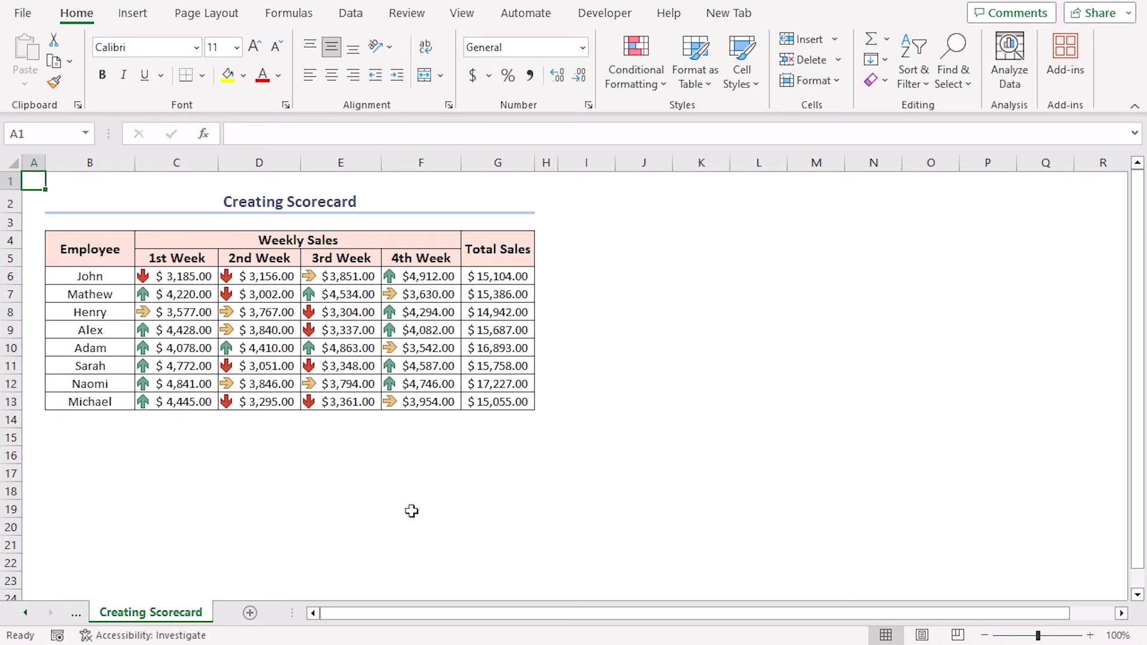
{"action": "left_click_drag", "start_coordinate": [502, 278], "coordinate": [495, 403]}
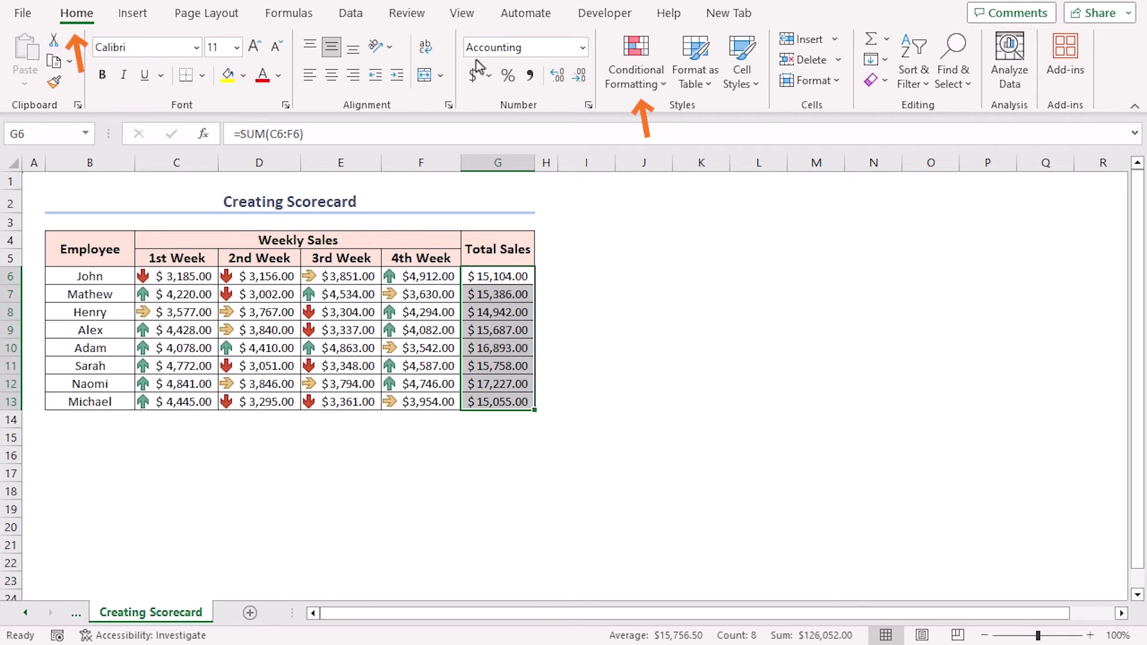
{"action": "left_click", "coordinate": [654, 81]}
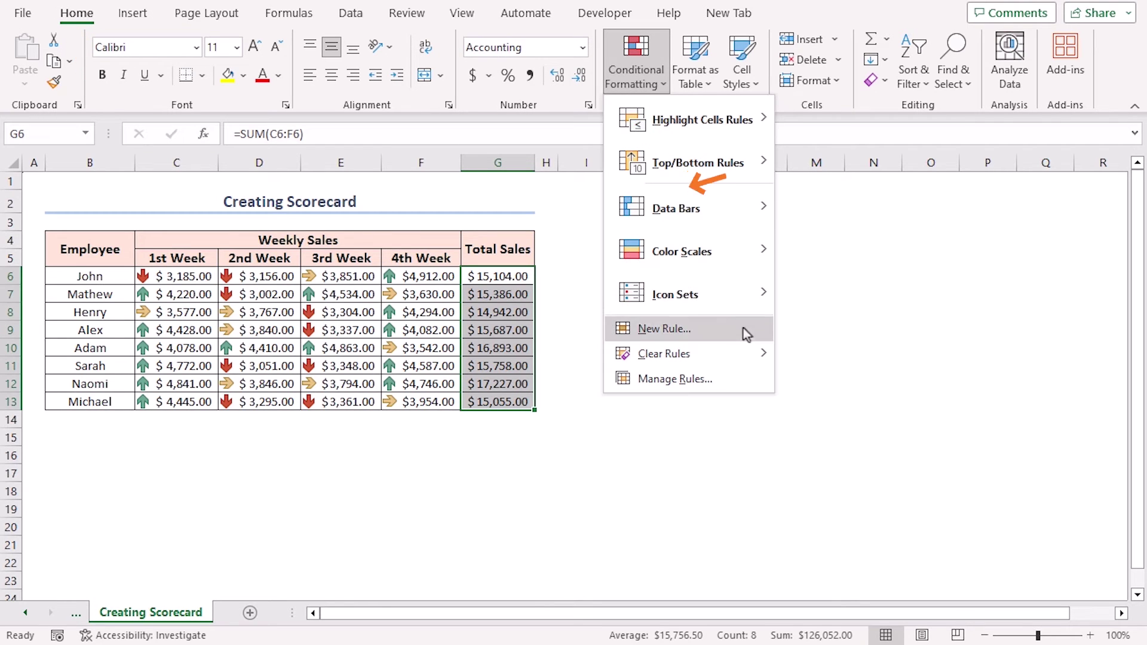
{"action": "mouse_move", "coordinate": [722, 209]}
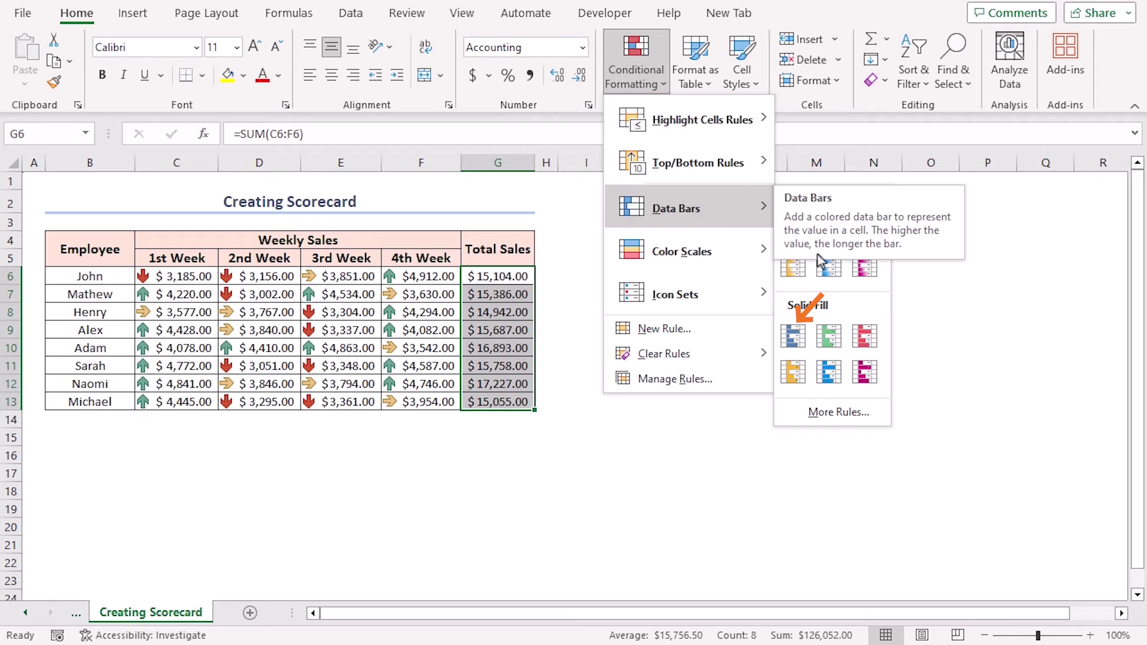
{"action": "left_click", "coordinate": [793, 337]}
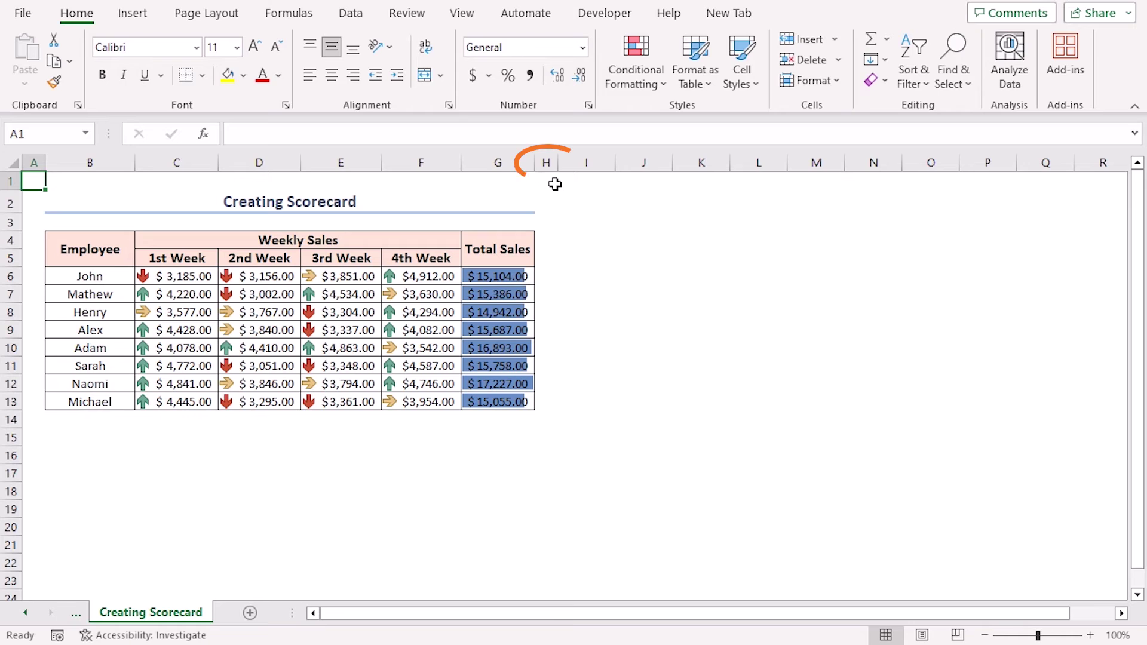
Step: Insert a blank column H after Total Sales and merge H4:H5 into one header cell
{"action": "left_click", "coordinate": [547, 161]}
{"action": "right_click", "coordinate": [550, 167]}
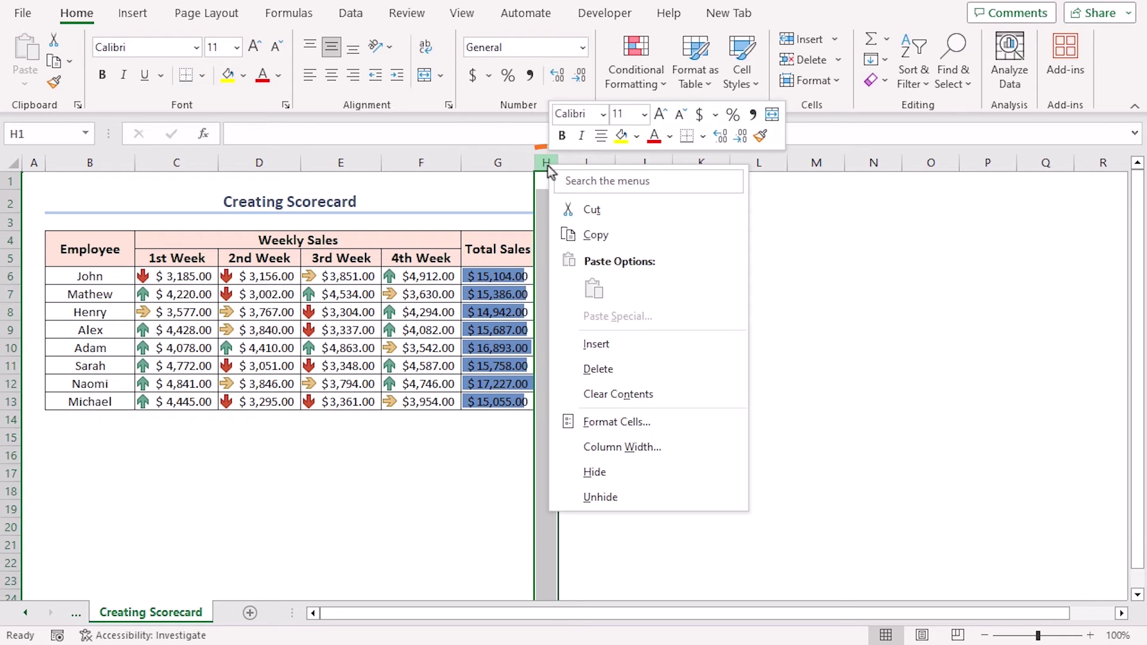
{"action": "left_click", "coordinate": [596, 344]}
{"action": "left_click", "coordinate": [587, 346]}
{"action": "left_click_drag", "start_coordinate": [561, 240], "coordinate": [561, 261]}
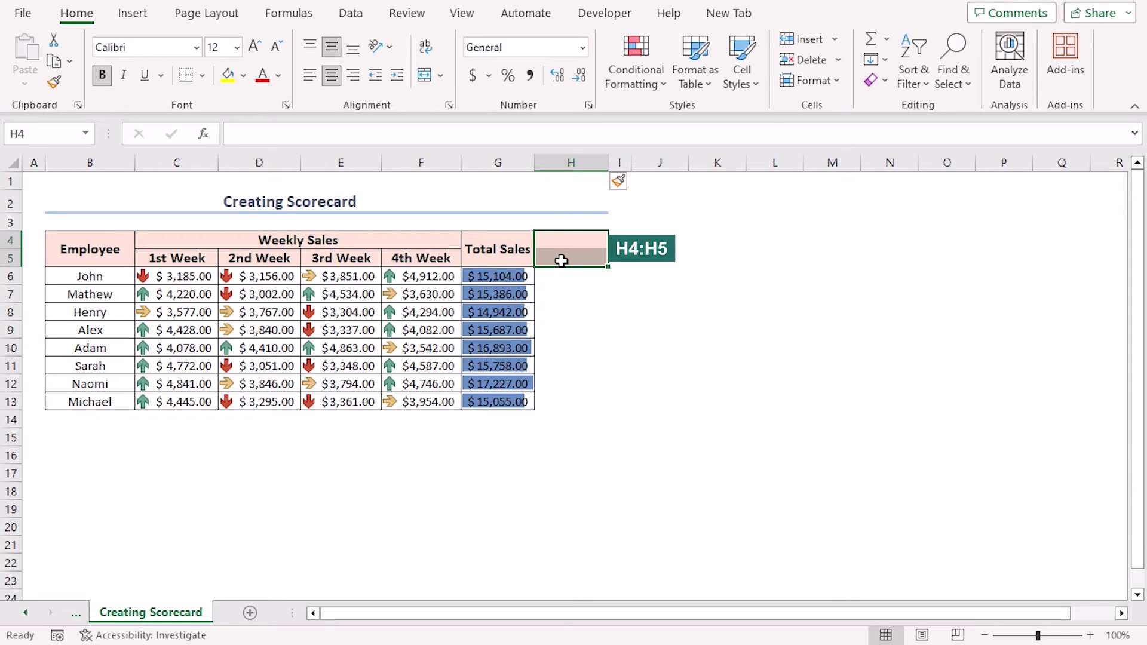
{"action": "left_click", "coordinate": [424, 80]}
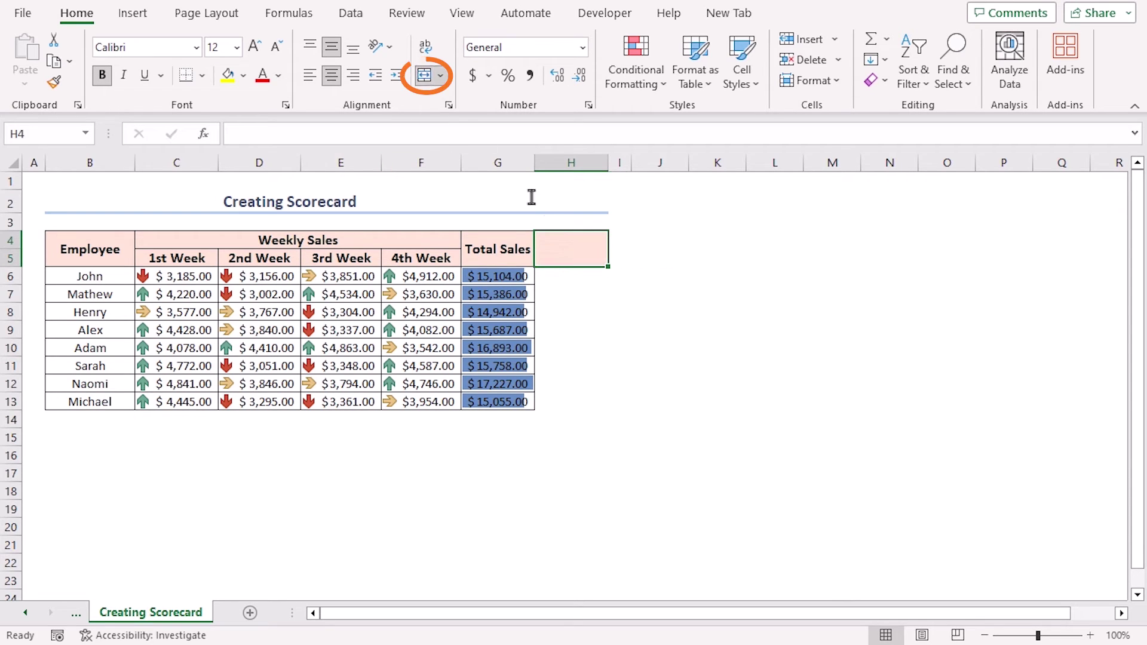
Step: Put All Borders on H4:H13 and enter 'Dashboard' as the header
{"action": "left_click_drag", "start_coordinate": [561, 240], "coordinate": [577, 398]}
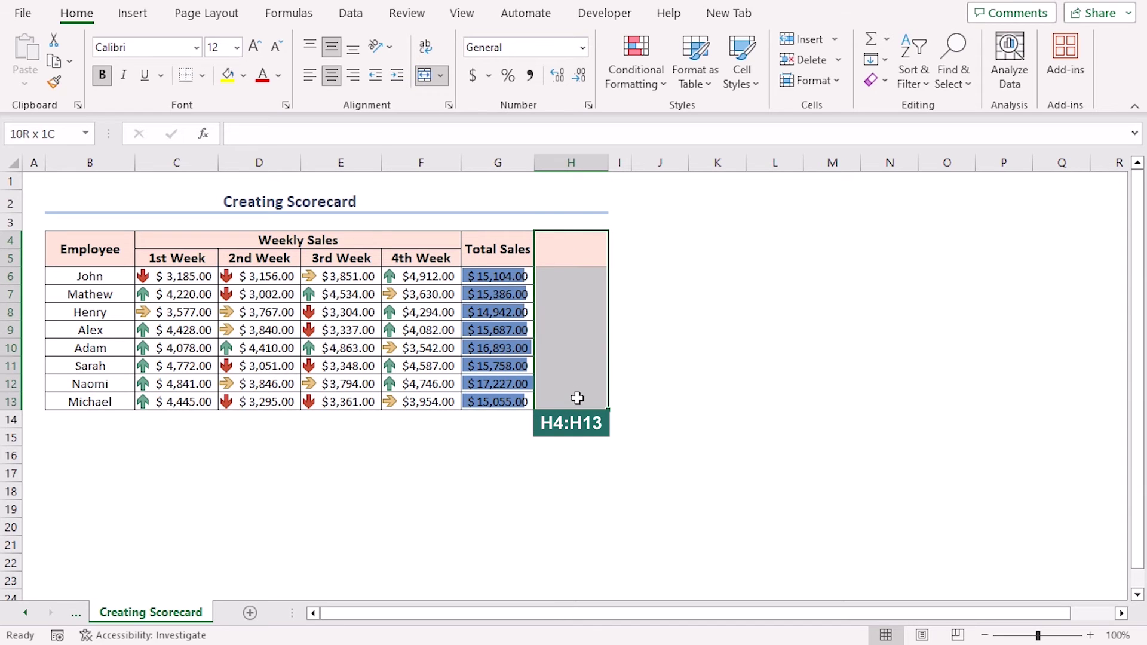
{"action": "left_click", "coordinate": [202, 80]}
{"action": "left_click", "coordinate": [233, 257]}
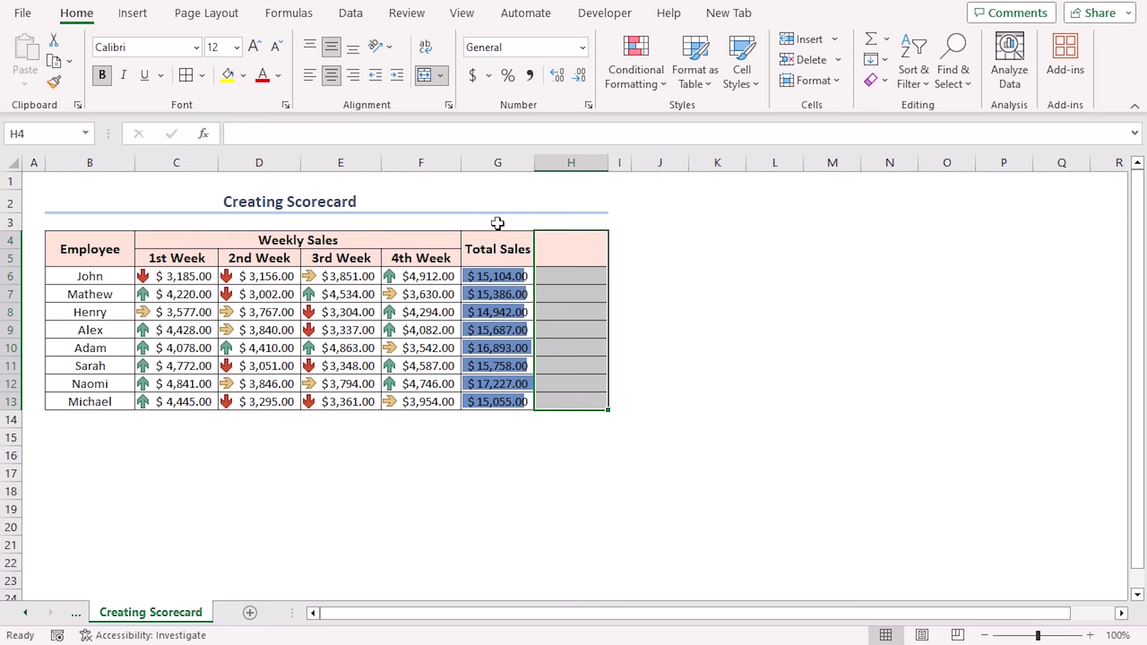
{"action": "left_click", "coordinate": [566, 250]}
{"action": "type", "text": "Das"}
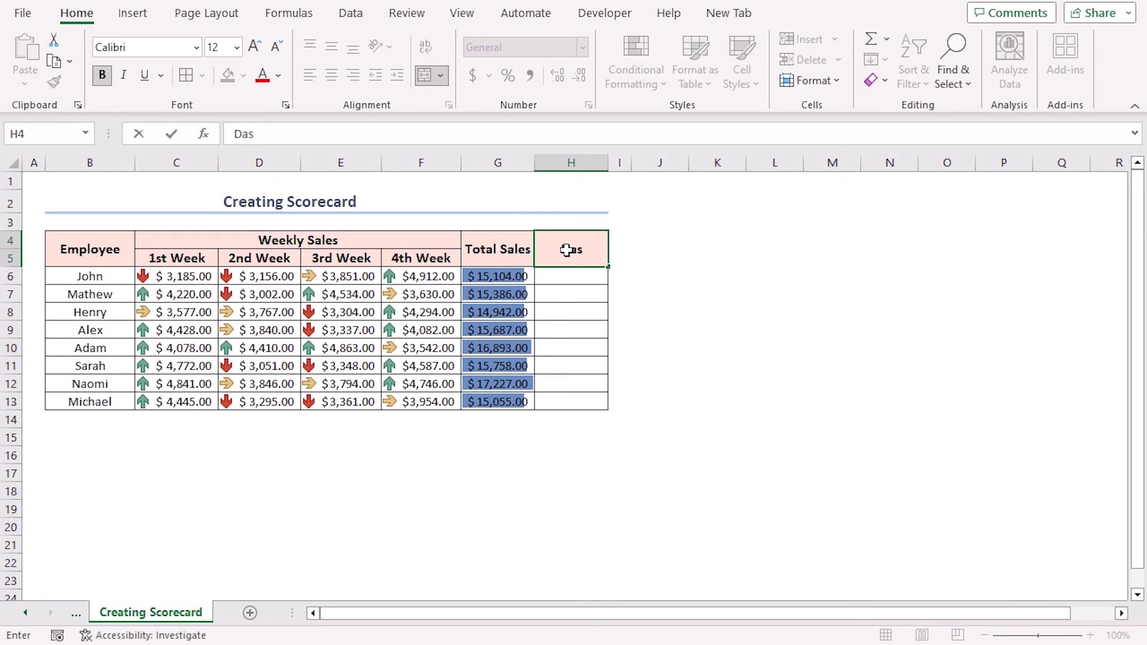
{"action": "type", "text": "hboard"}
{"action": "key", "text": "Return"}
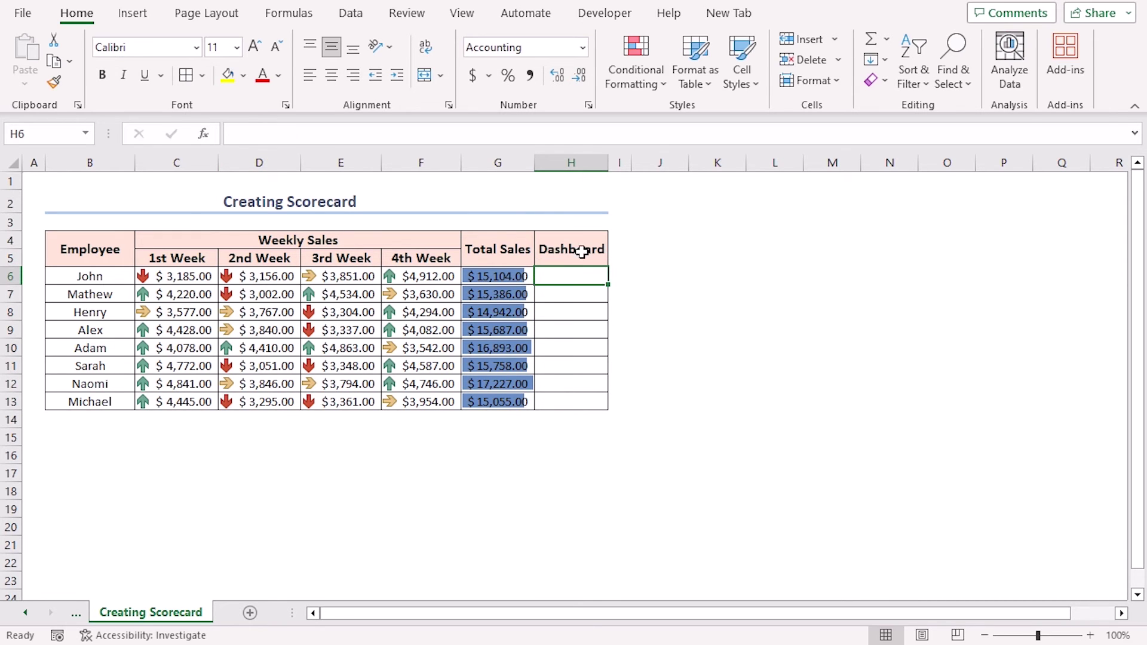
Step: Insert a line sparkline in H6 plotting John's weekly sales from C6:F6
{"action": "left_click", "coordinate": [132, 12]}
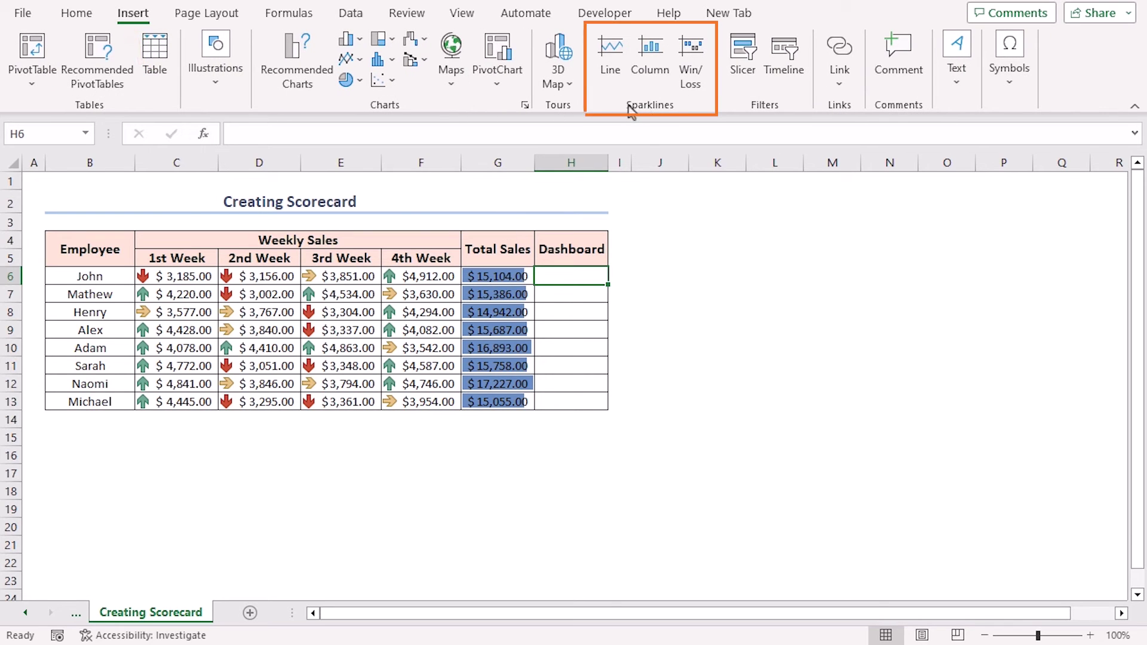
{"action": "left_click", "coordinate": [610, 60]}
{"action": "left_click_drag", "start_coordinate": [702, 285], "coordinate": [728, 266]}
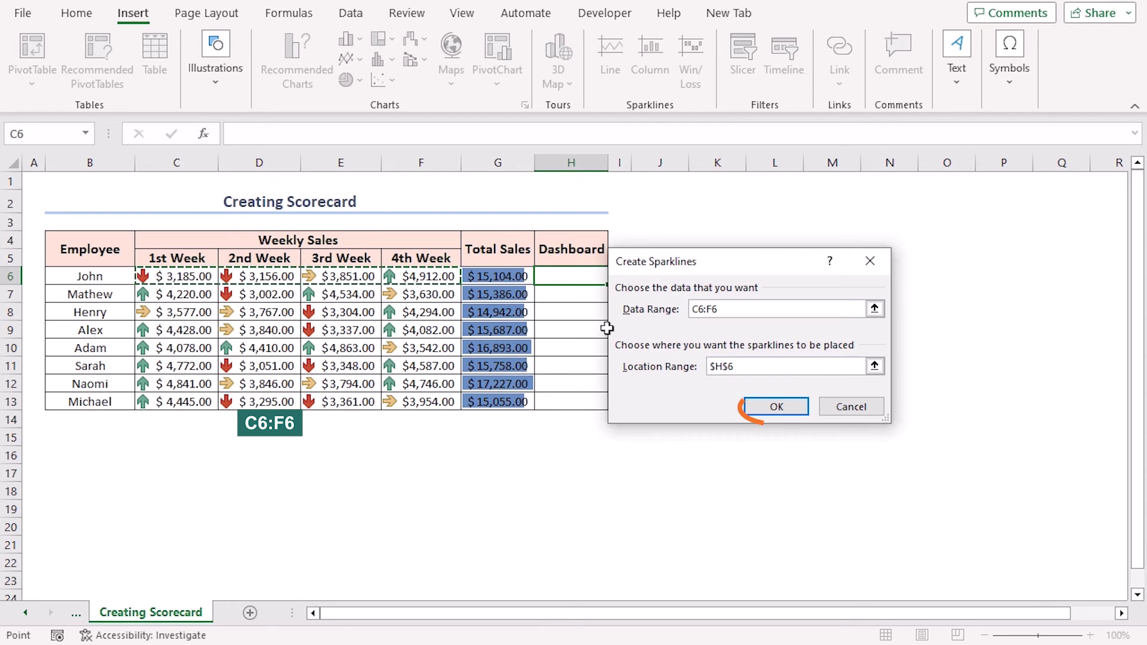
{"action": "left_click", "coordinate": [778, 406]}
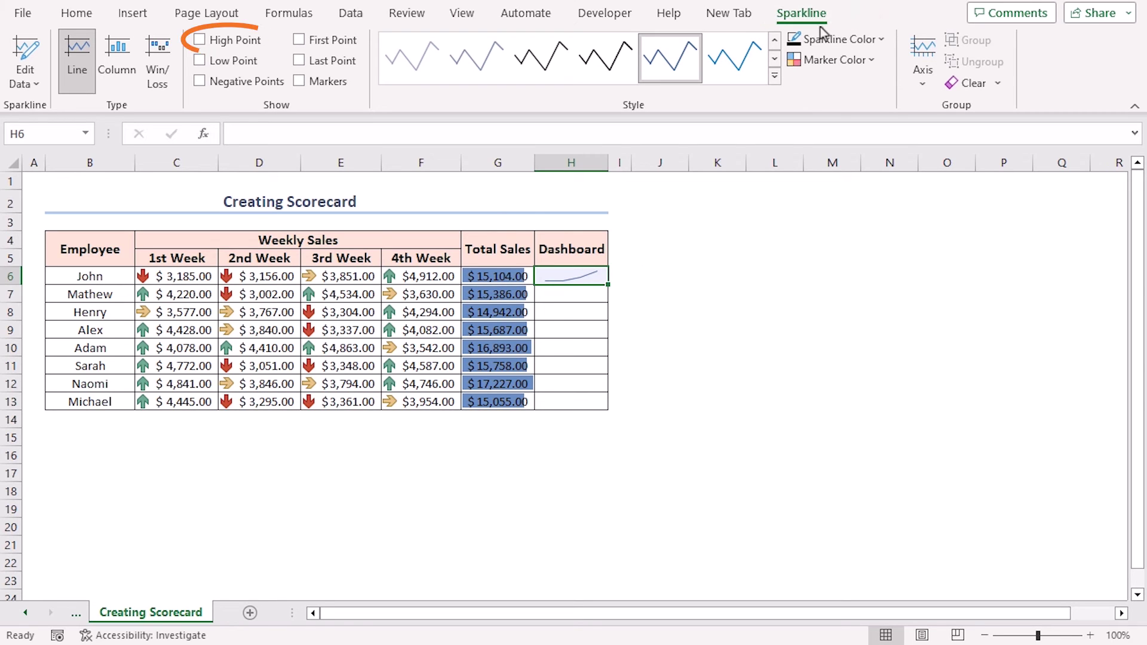
Step: Turn on High Point and Low Point markers and fill the sparkline down from H6 to H13
{"action": "left_click", "coordinate": [200, 40]}
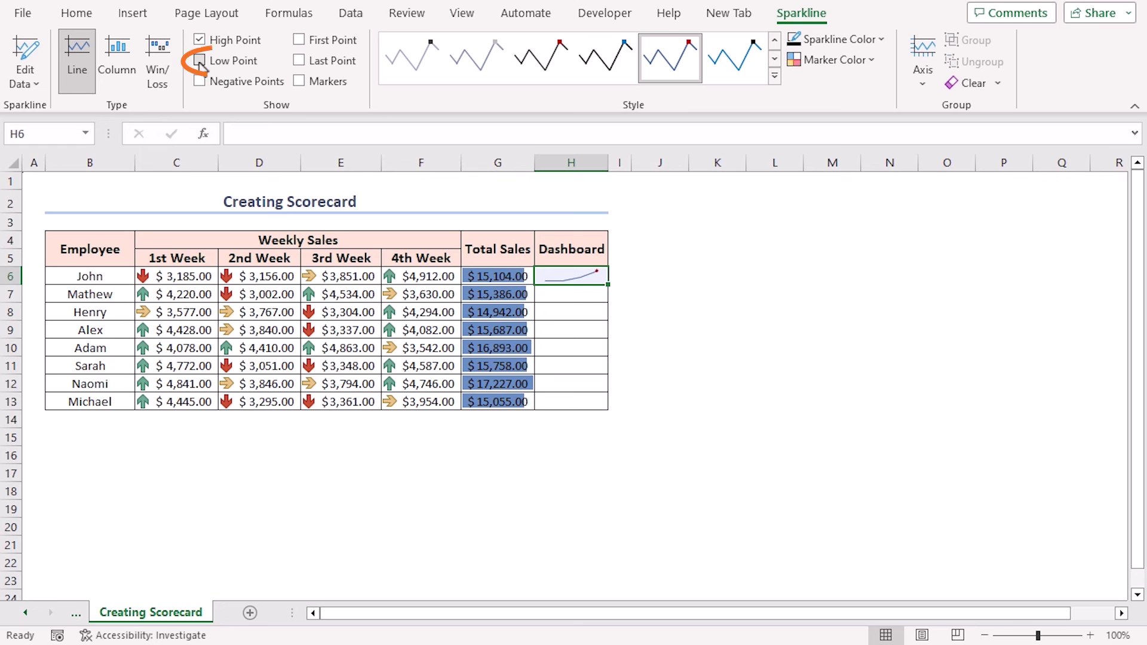
{"action": "left_click", "coordinate": [200, 60]}
{"action": "left_click_drag", "start_coordinate": [608, 287], "coordinate": [603, 411]}
{"action": "left_click", "coordinate": [568, 436]}
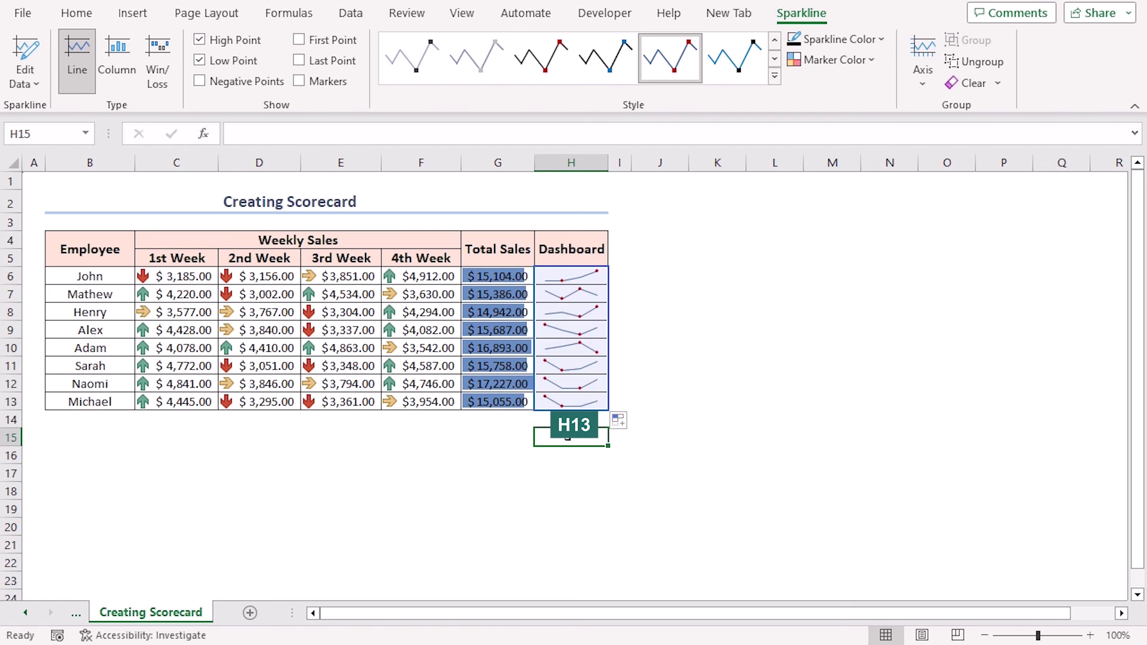